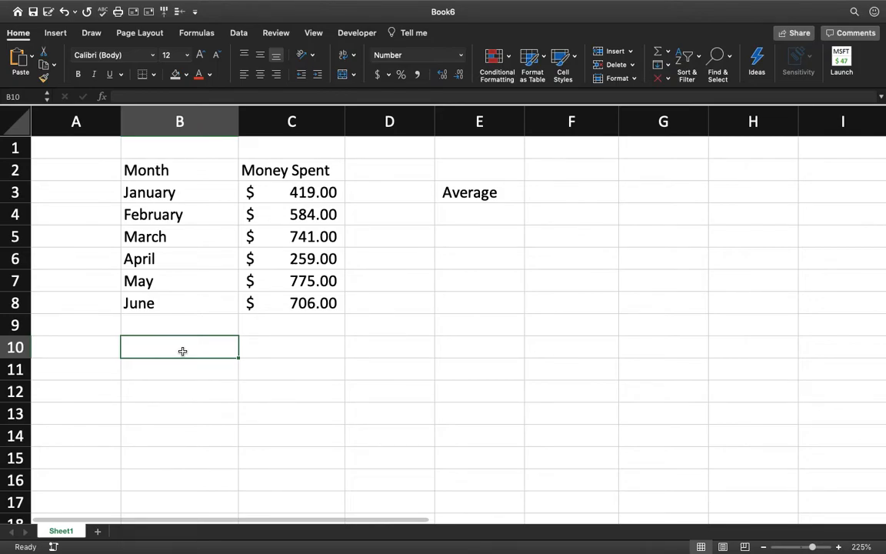
- Enter (419+584+741+259+775+706)/6 in cell B10 below the monthly spending table
text(()
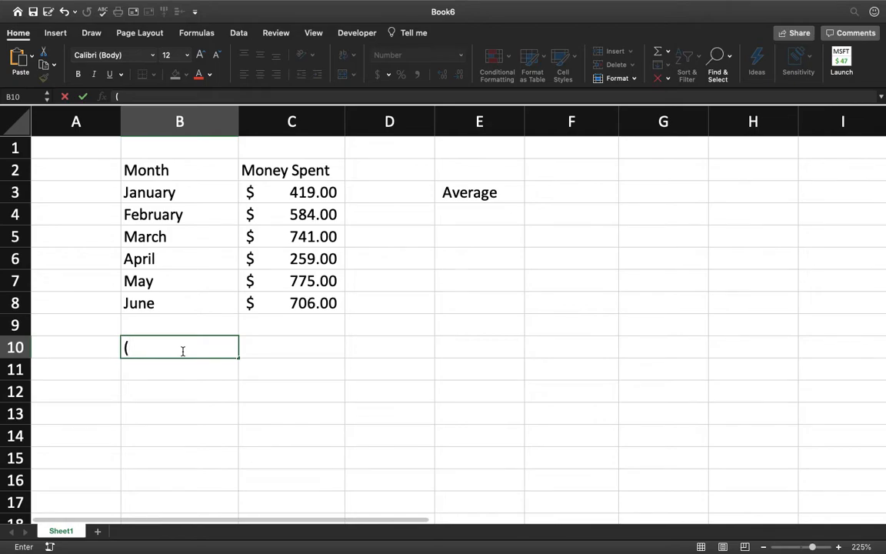
text(419+584+7)
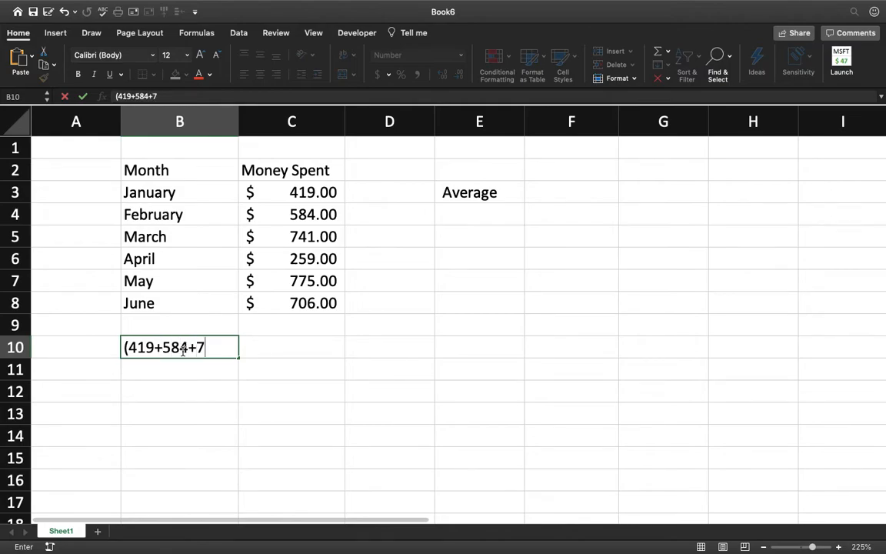
text(41+259+775+706)
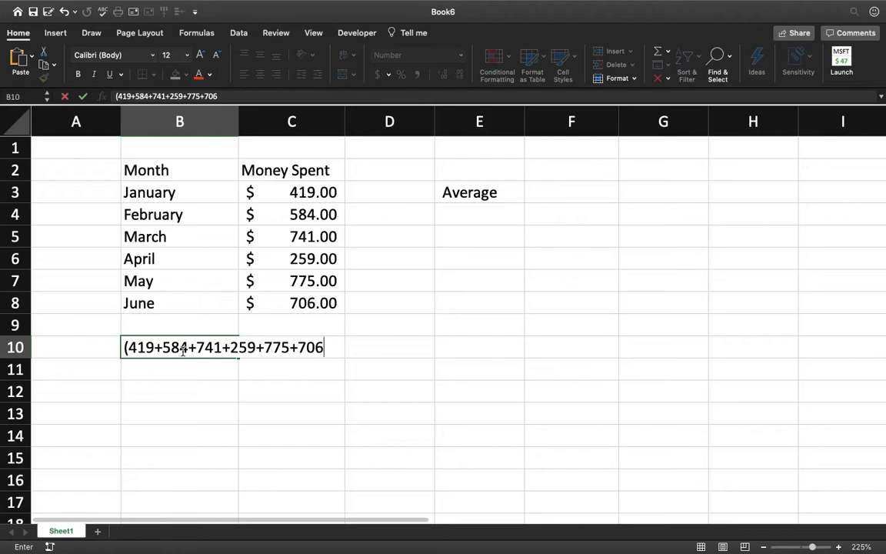
text()/)
text(6)
key(Return)
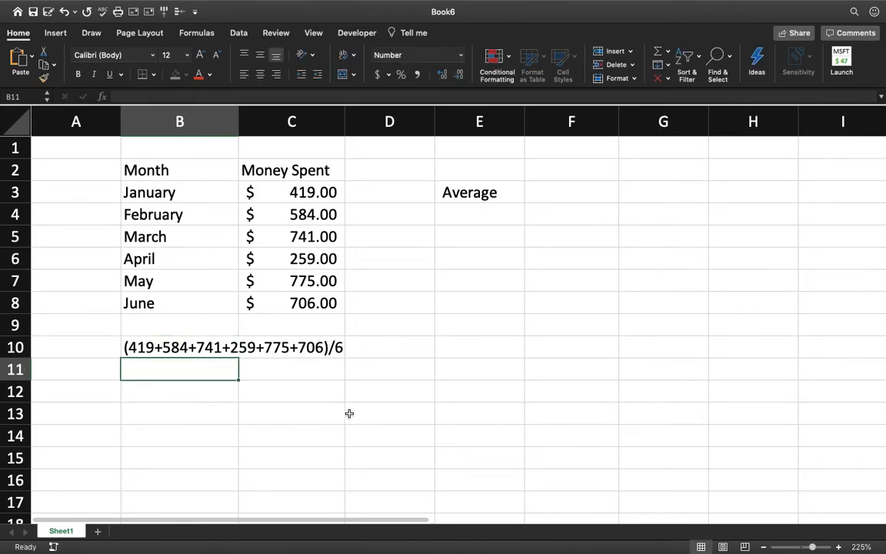
- Turn B10's entry into a formula by adding a leading equals sign, and apply the dollar Accounting format
click(198, 346)
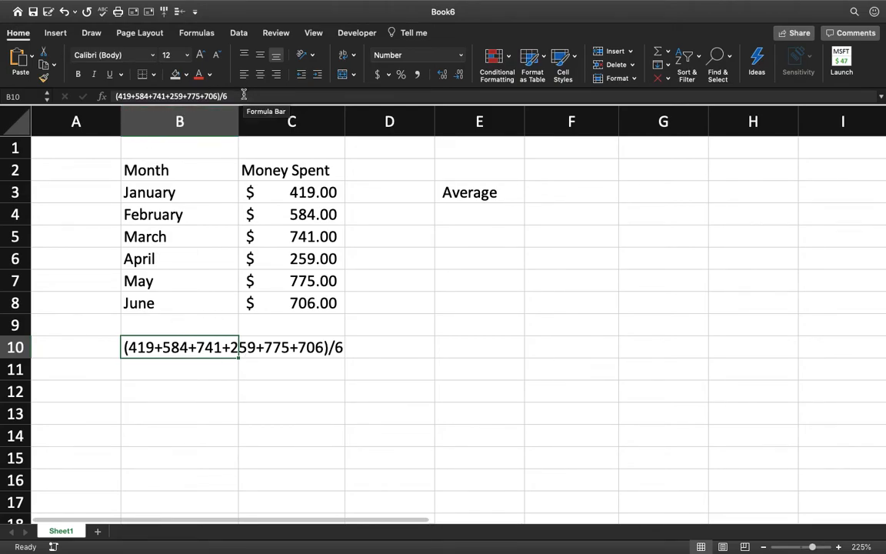
click(123, 96)
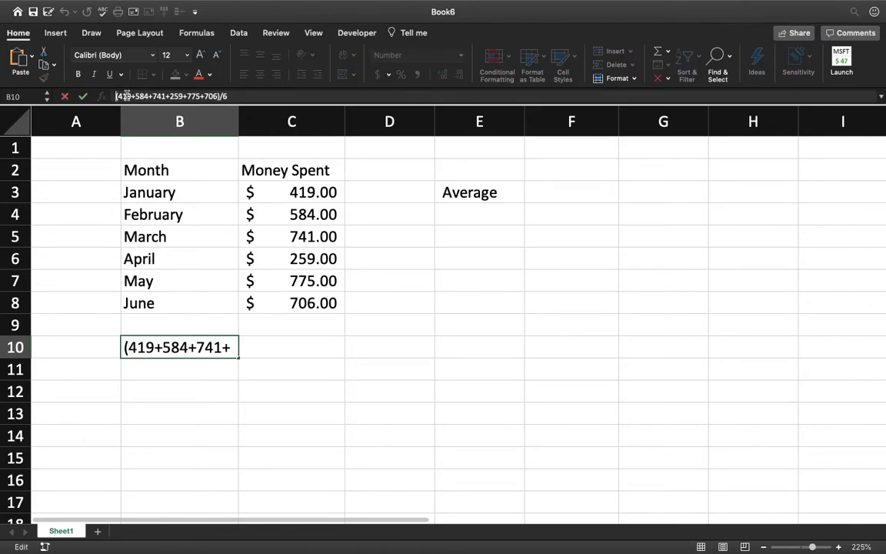
text(=)
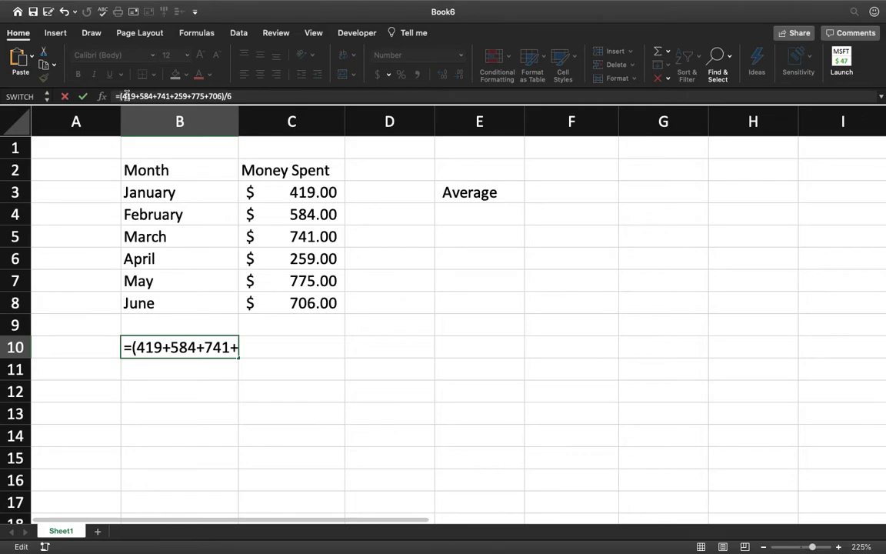
key(Return)
click(162, 342)
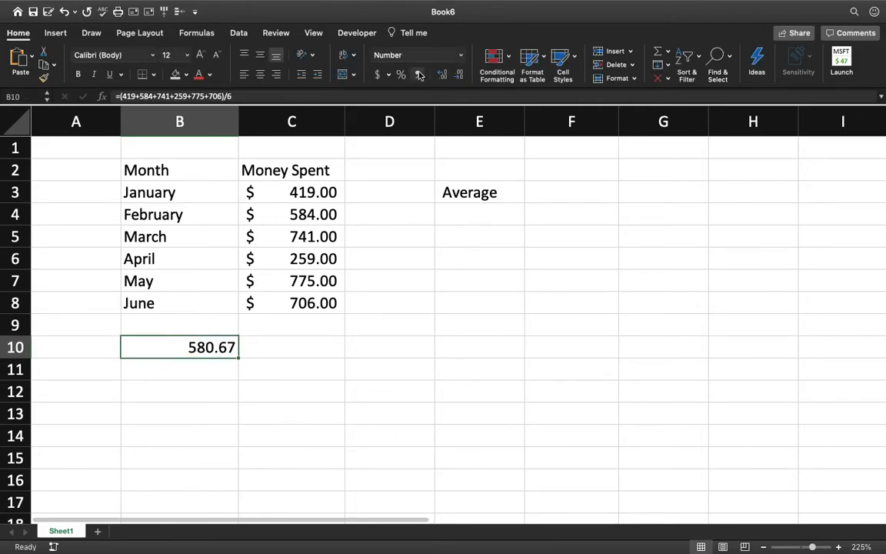
click(378, 74)
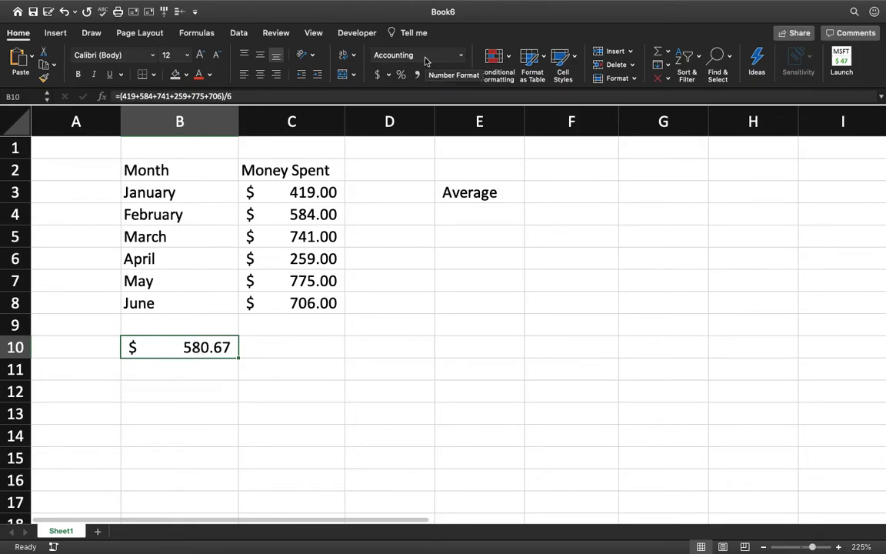
- Start the formula =Average( in cell F3, beside the Average label
click(544, 192)
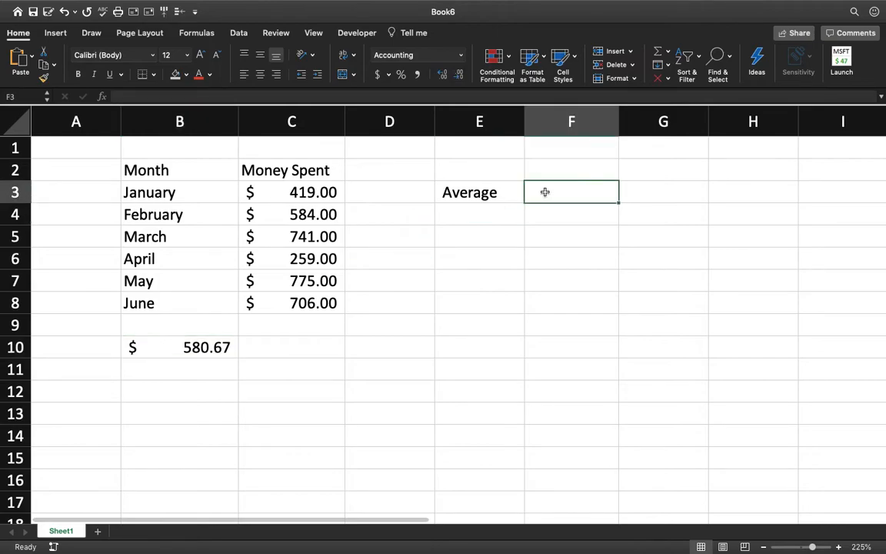
click(174, 347)
drag(300, 197, 302, 306)
click(534, 190)
text(=Ave)
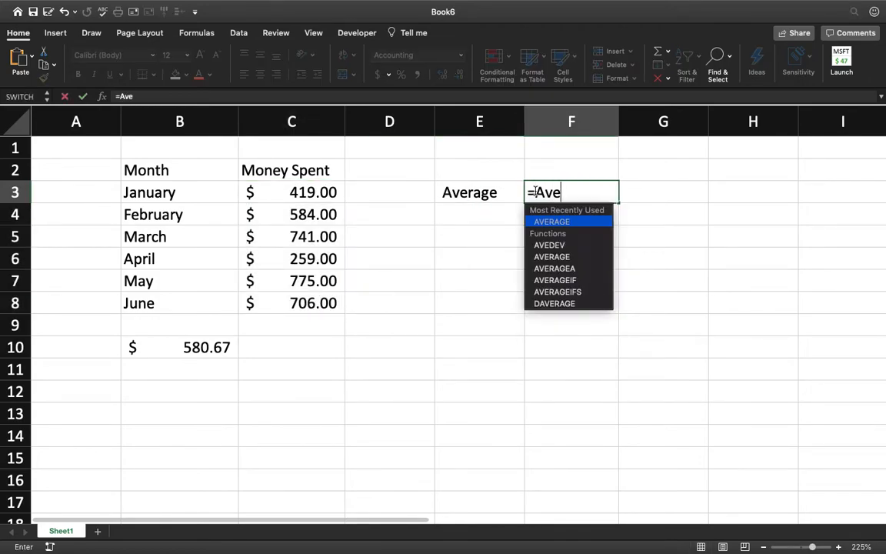
text(rage()
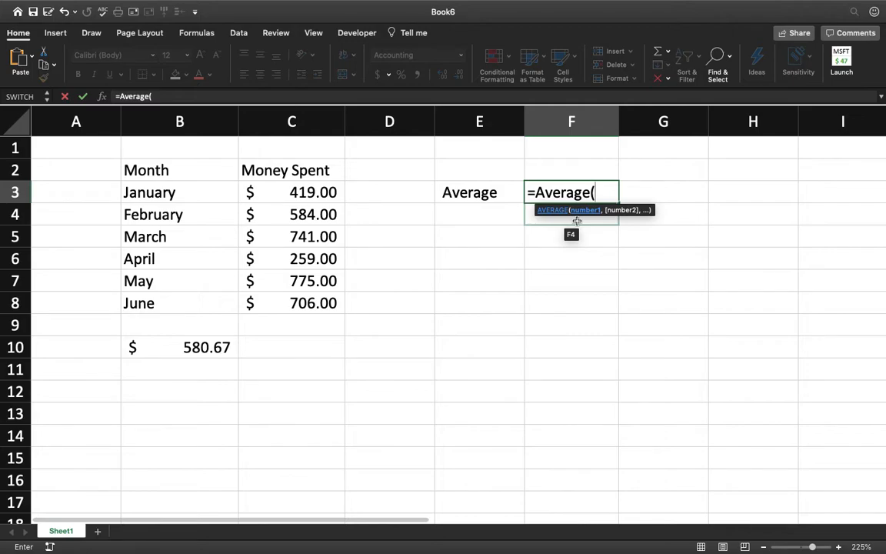
- Erase the function name in F3 and insert AVERAGE from the suggested functions instead
key(BackSpace)
key(BackSpace)
key(BackSpace)
key(BackSpace)
key(BackSpace)
key(BackSpace)
key(BackSpace)
key(BackSpace)
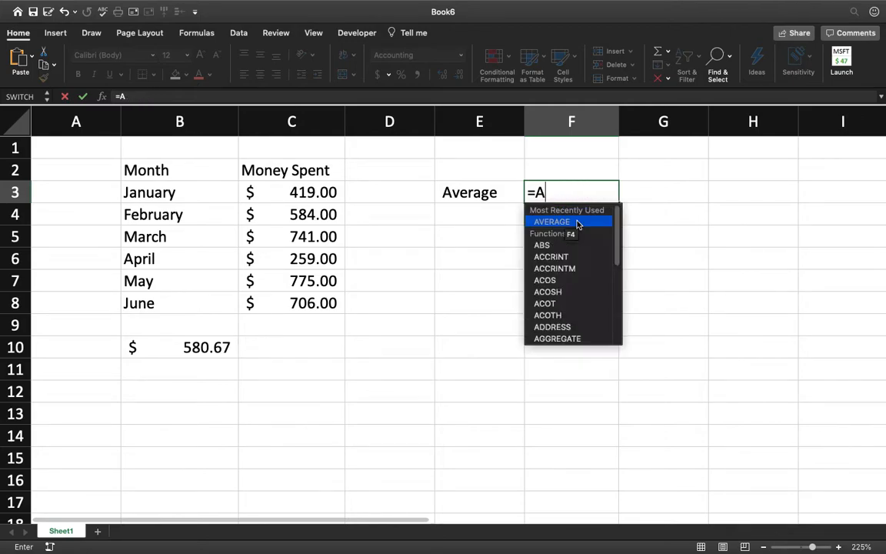
text(A)
double_click(565, 223)
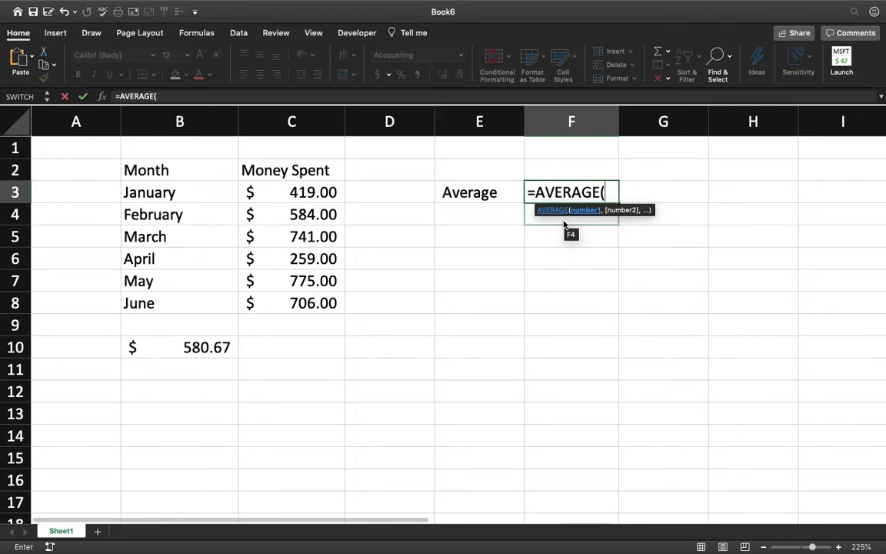
- Erase the inserted AVERAGE function back to =A and write out =Average( in full in F3
key(BackSpace)
key(BackSpace)
key(BackSpace)
key(BackSpace)
key(BackSpace)
key(BackSpace)
key(BackSpace)
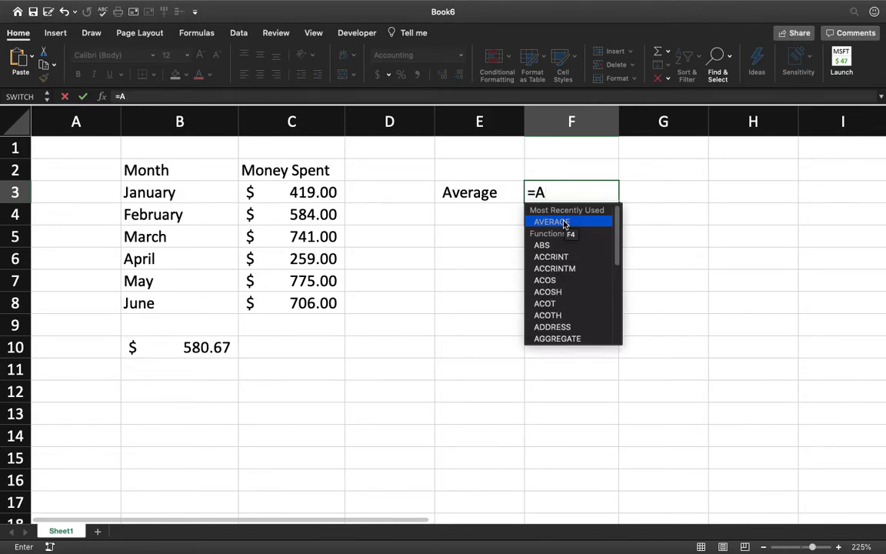
text(verage()
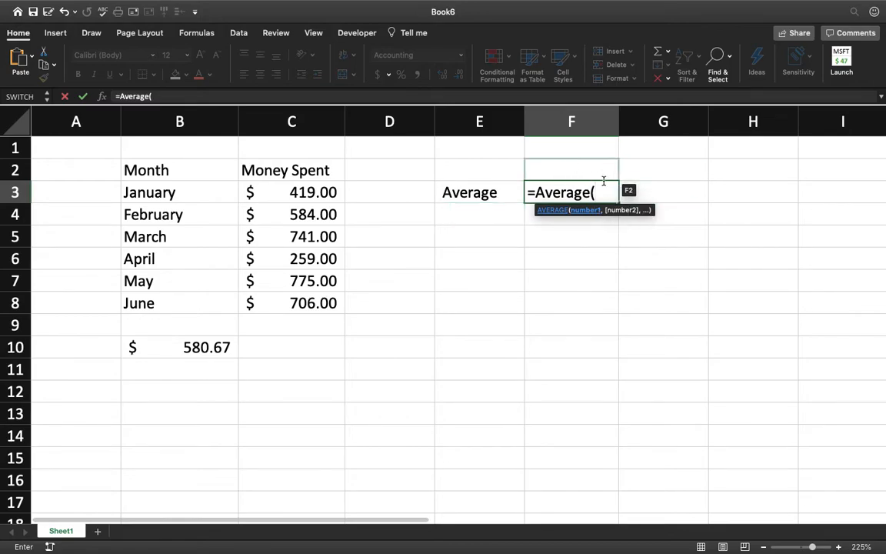
- Complete F3's Average formula with the individual references C3,C4,C5,C6,C7,C8
click(318, 194)
text(,)
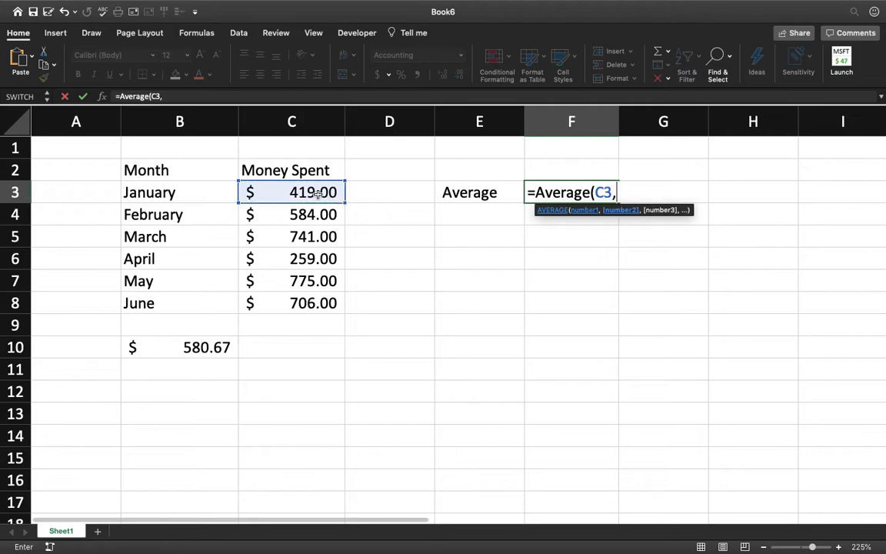
click(313, 215)
text(,)
click(296, 234)
text(,)
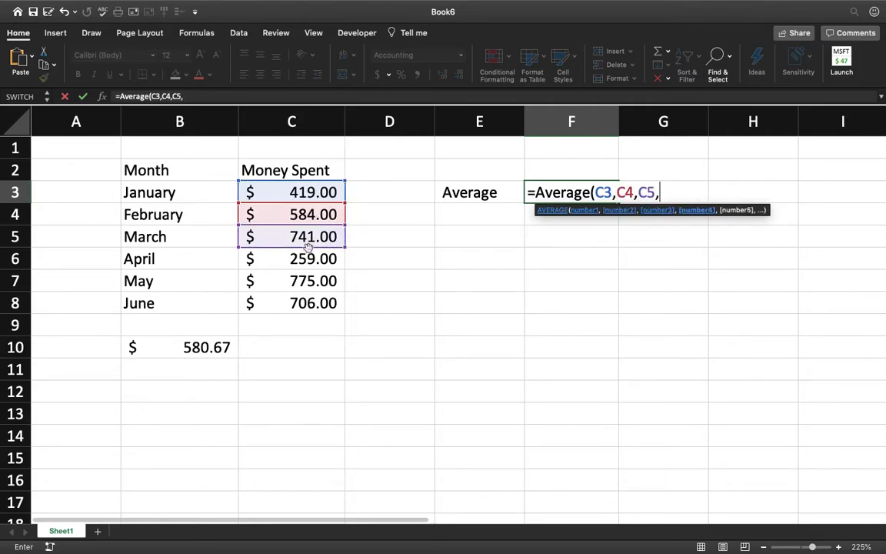
click(306, 257)
text(,)
click(305, 282)
text(,)
click(305, 304)
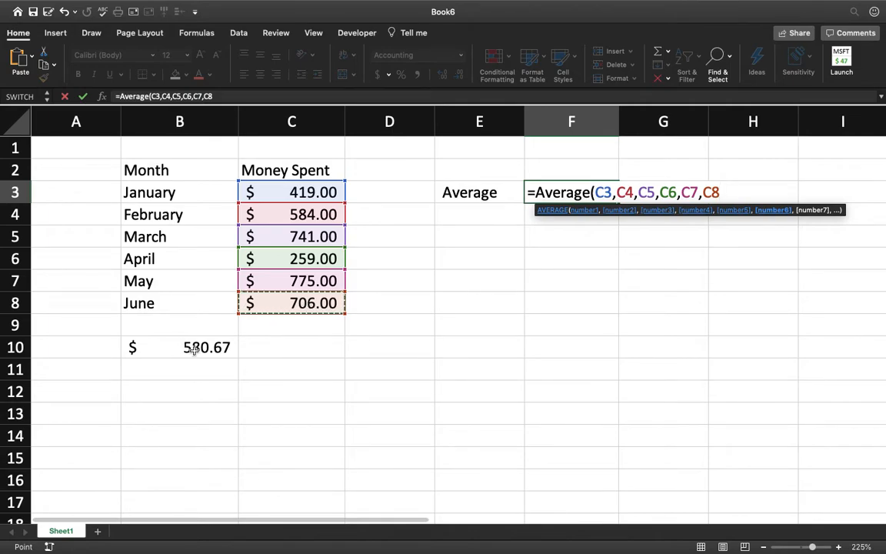
text())
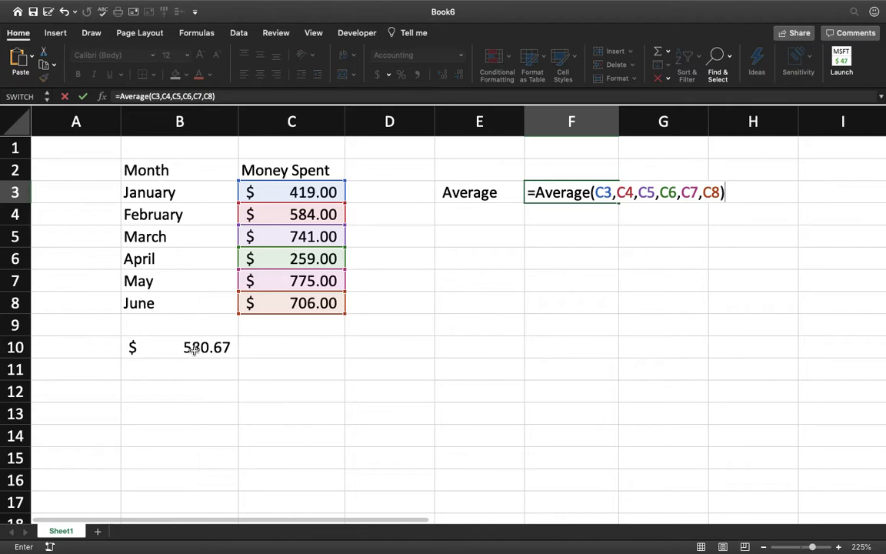
key(Return)
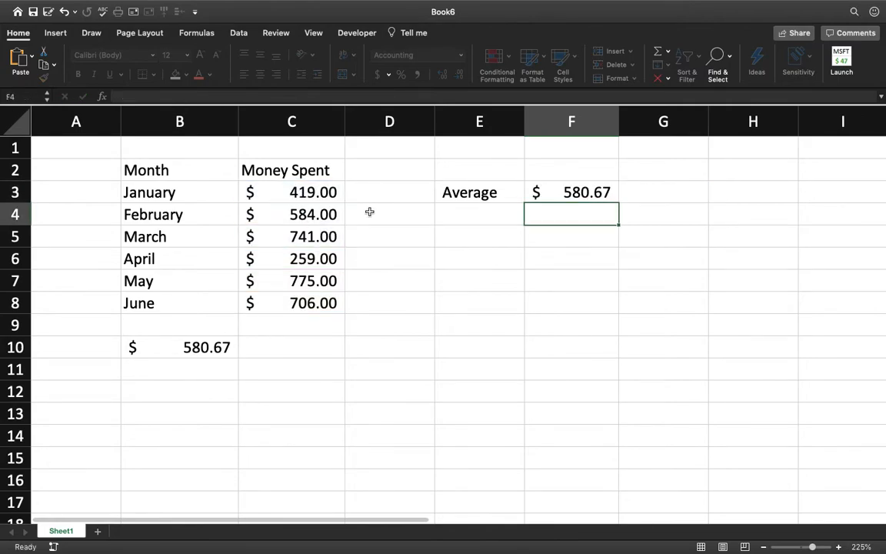
- Inspect the separate cell references in F3's AVERAGE formula and clear the whole formula from the cell
click(578, 192)
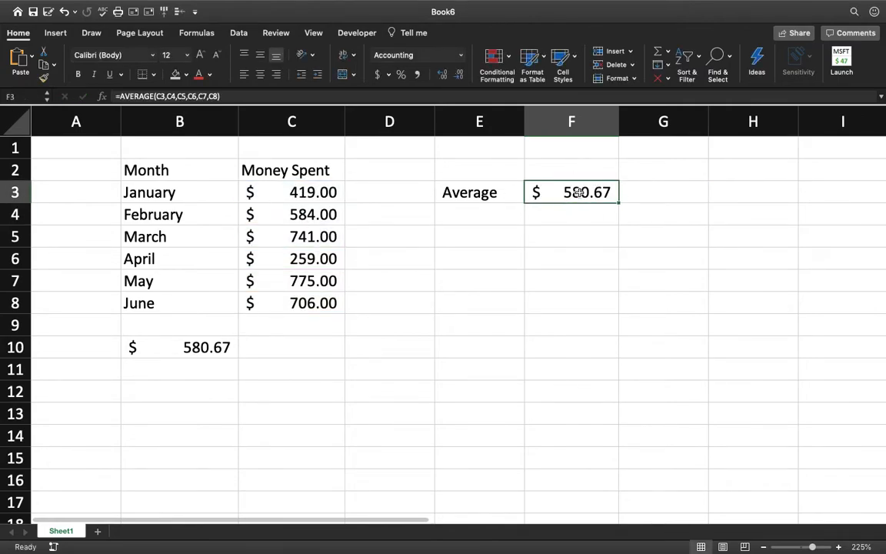
click(211, 92)
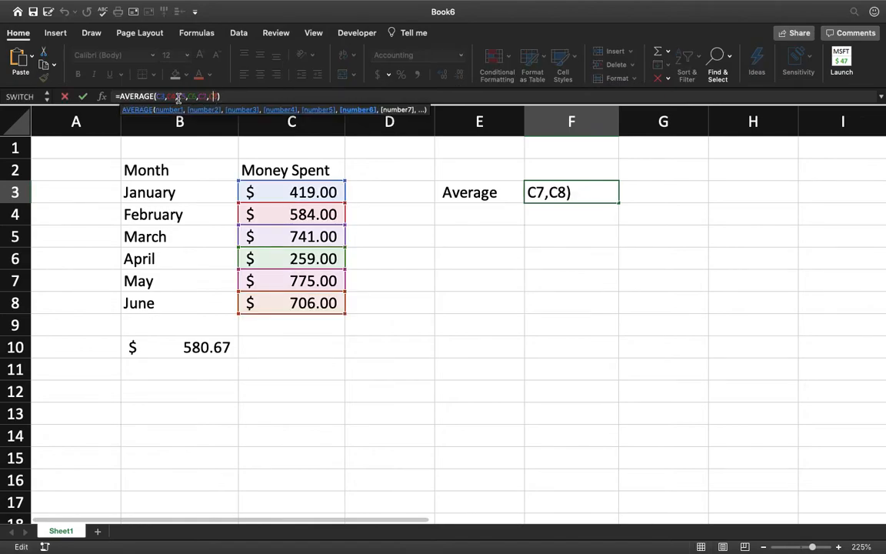
click(247, 96)
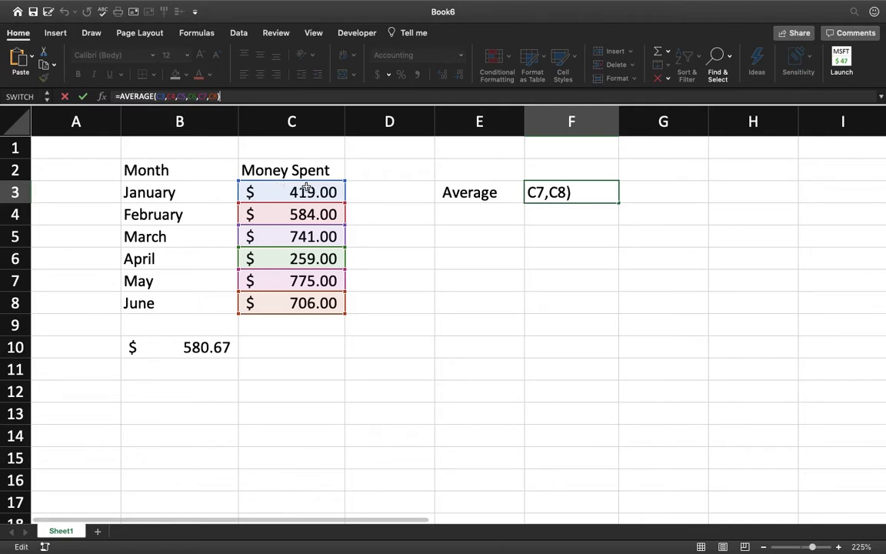
click(159, 97)
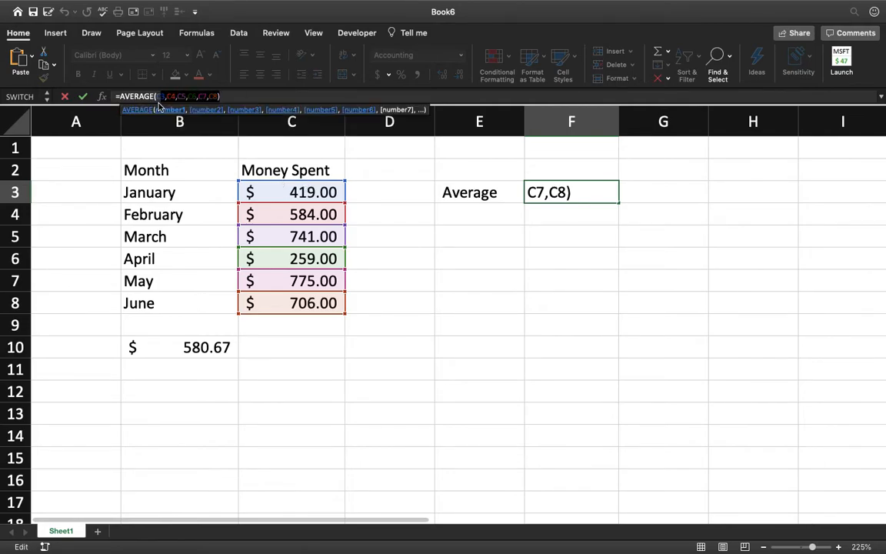
key(BackSpace)
key(BackSpace)
key(BackSpace)
key(BackSpace)
key(BackSpace)
key(BackSpace)
key(BackSpace)
key(BackSpace)
key(BackSpace)
key(BackSpace)
key(BackSpace)
key(BackSpace)
key(BackSpace)
key(BackSpace)
key(BackSpace)
key(BackSpace)
key(BackSpace)
key(BackSpace)
key(BackSpace)
key(BackSpace)
key(BackSpace)
key(BackSpace)
key(BackSpace)
key(BackSpace)
key(BackSpace)
key(BackSpace)
key(Return)
click(533, 201)
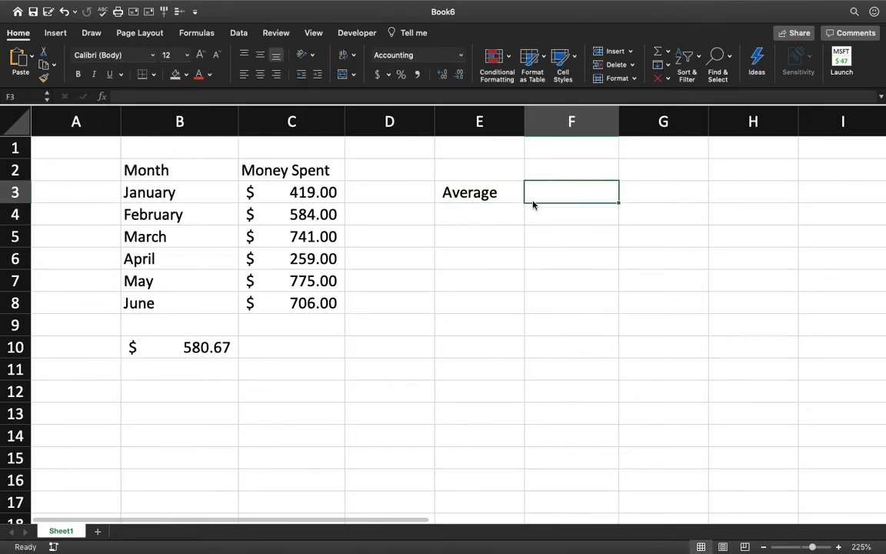
- Enter =AVERAGE(C3:C8) in cell F3 to average the monthly spending as one range
text(=Ave)
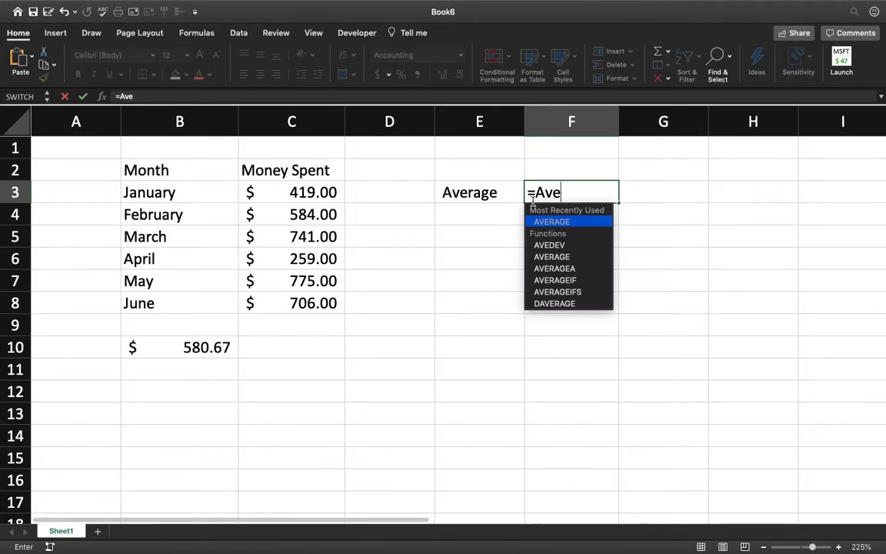
key(Tab)
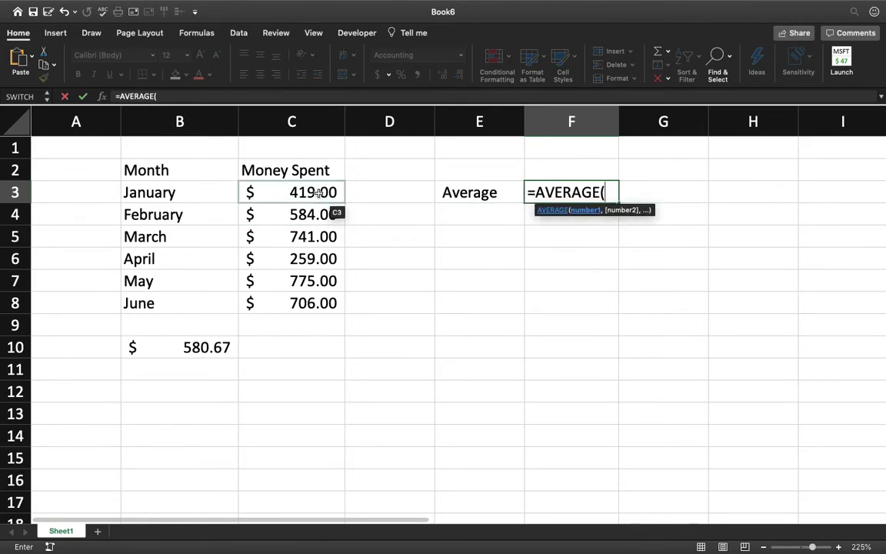
drag(318, 194, 312, 299)
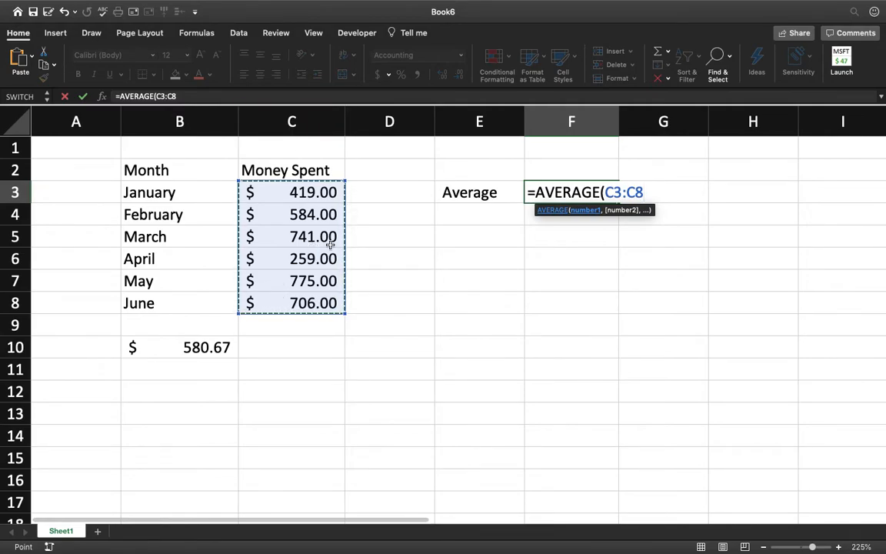
text())
key(Return)
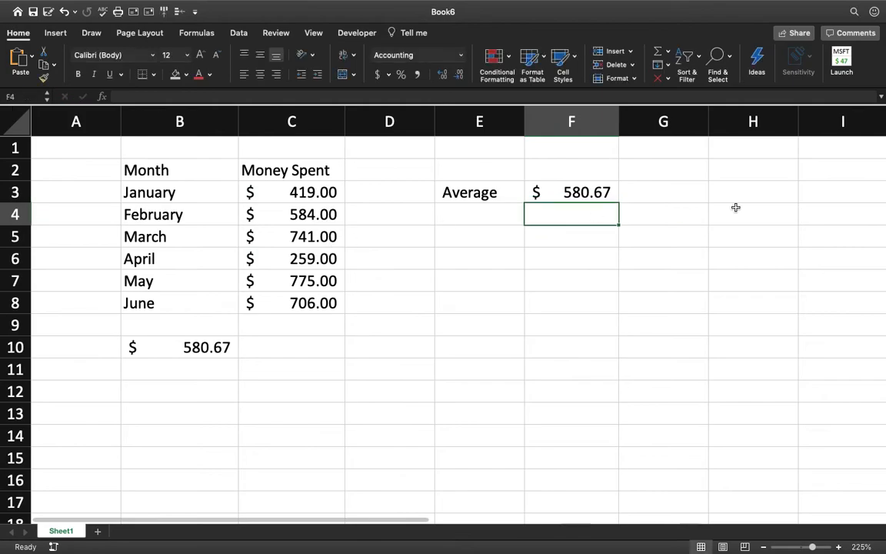
- Replace the range inside F3's AVERAGE formula with C3 down to C17
click(561, 192)
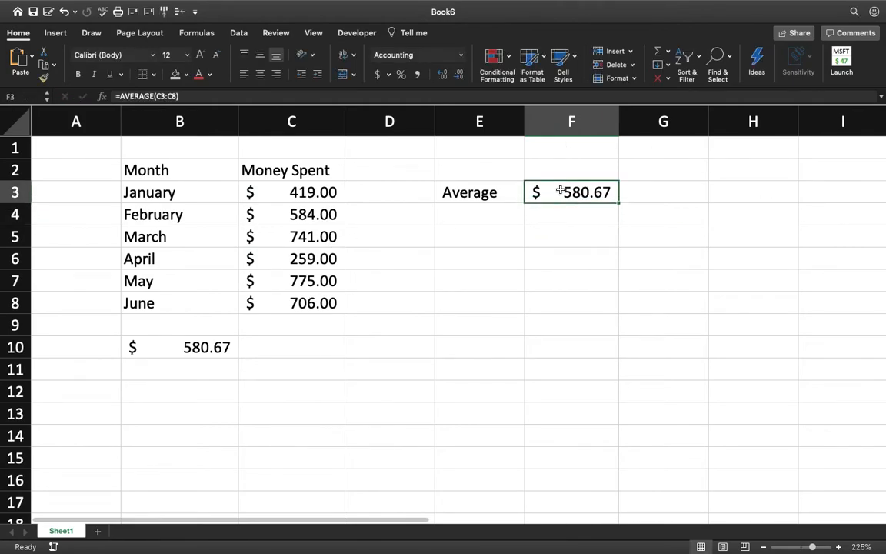
click(178, 97)
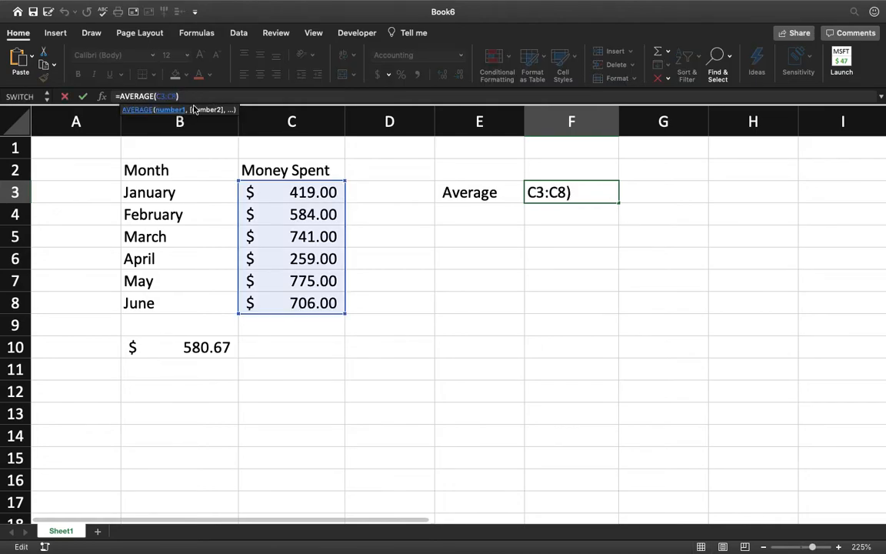
key(BackSpace)
key(BackSpace)
key(BackSpace)
key(BackSpace)
key(BackSpace)
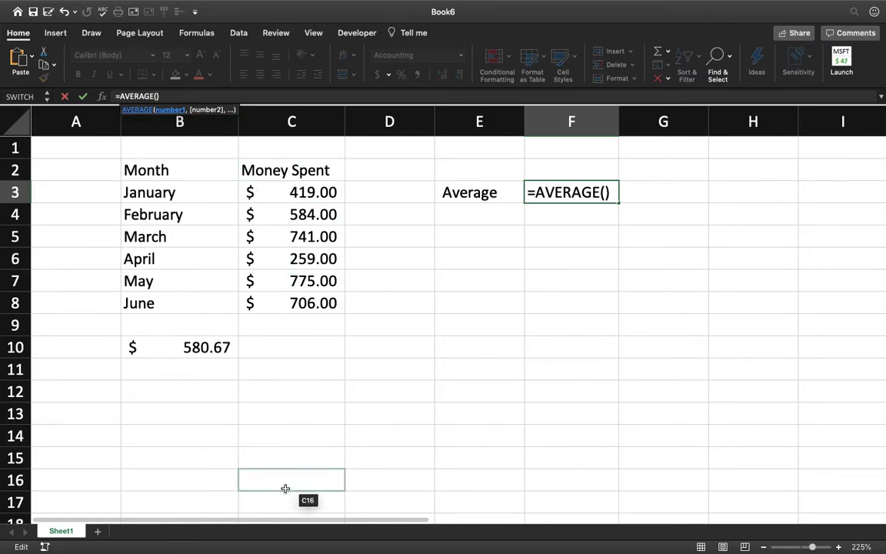
drag(296, 192, 288, 496)
- Replace the range inside F3's AVERAGE formula with C3:C8 and enter the formula
key(BackSpace)
key(BackSpace)
key(BackSpace)
key(BackSpace)
key(BackSpace)
key(BackSpace)
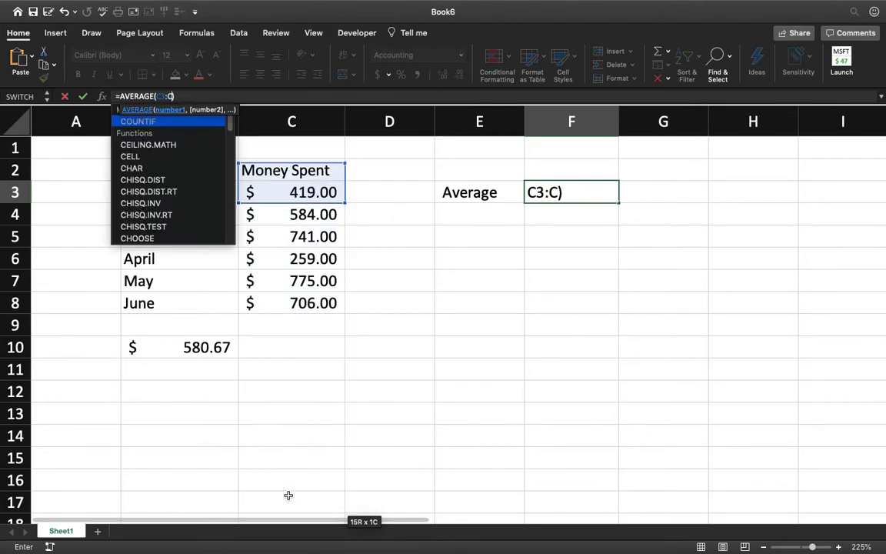
text(C)
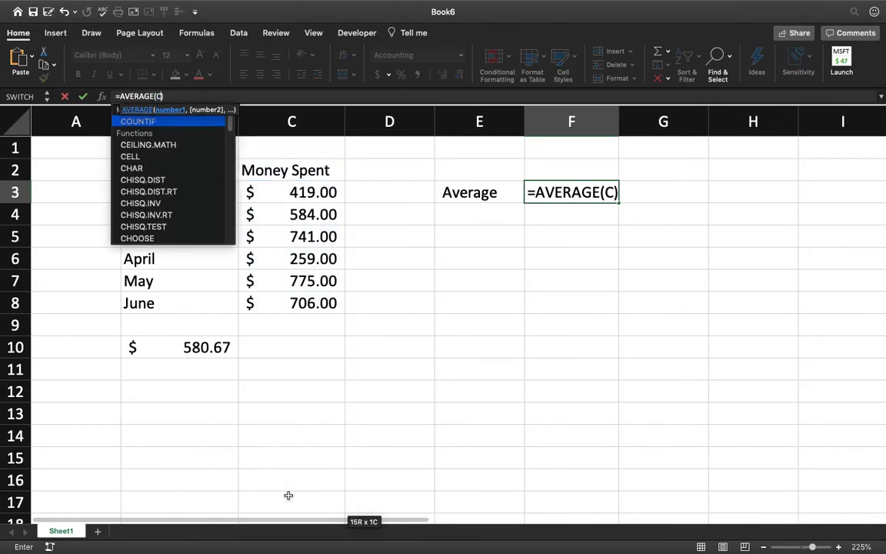
text(3)
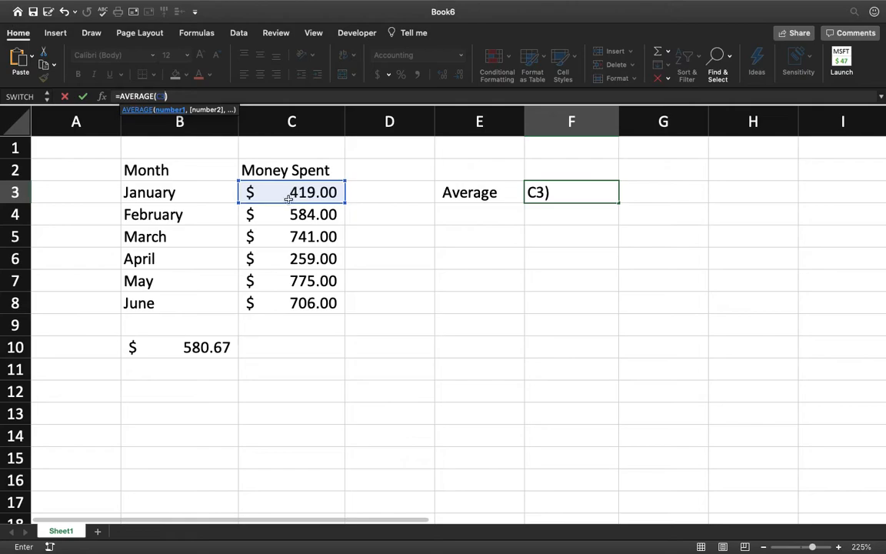
text(:C)
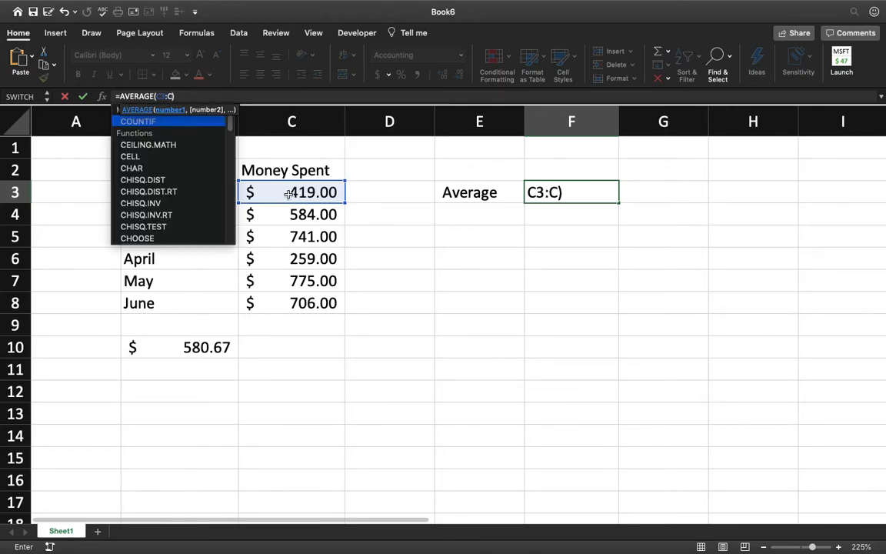
text(8)
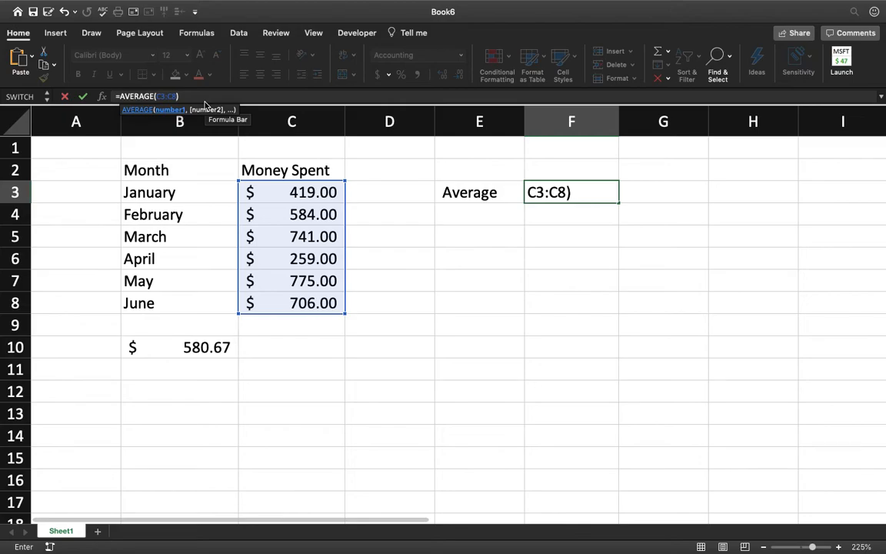
key(Return)
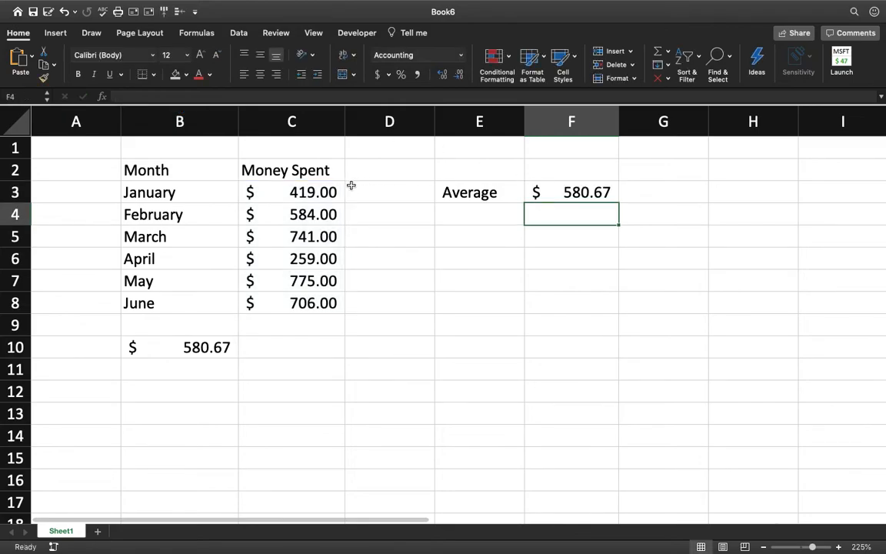
- Copy the month and spending table from B2:C8 to H2 and widen column I to fit its heading
drag(214, 172, 251, 302)
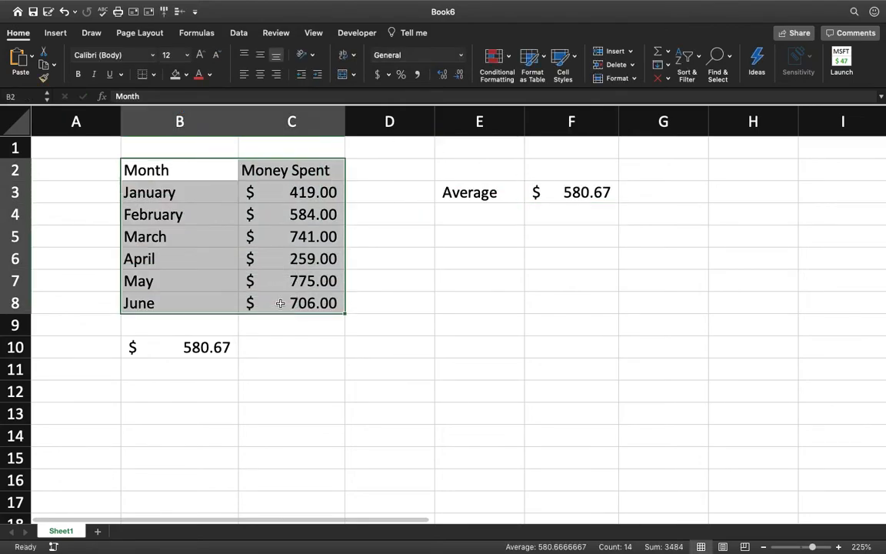
key(cmd+c)
click(739, 173)
key(cmd+v)
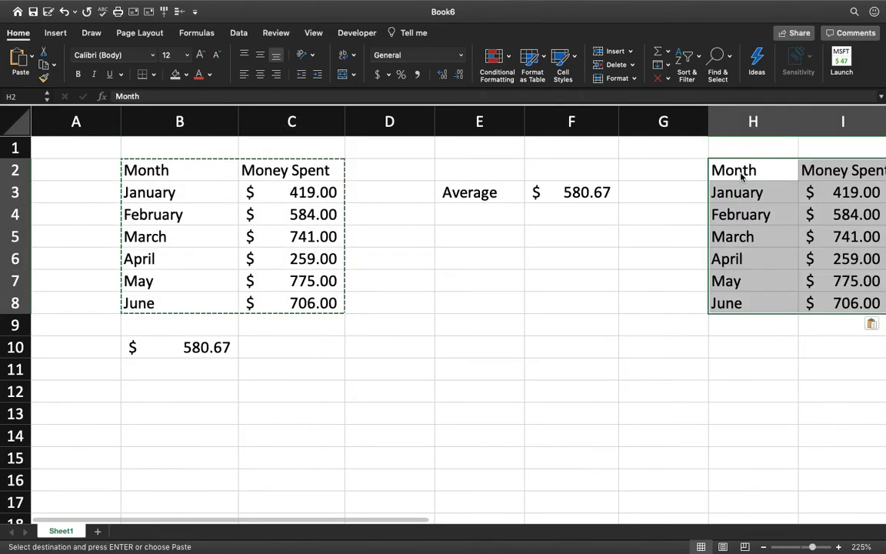
drag(829, 129, 844, 127)
click(724, 233)
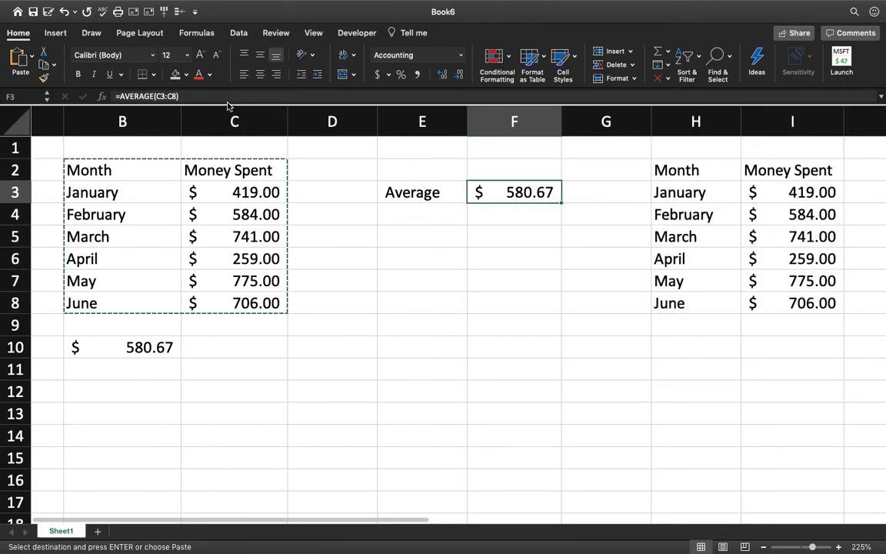
- Clear the argument of F3's AVERAGE formula and pick the original spending values C3:C8 as its range
click(175, 96)
key(BackSpace)
key(BackSpace)
key(BackSpace)
key(BackSpace)
key(BackSpace)
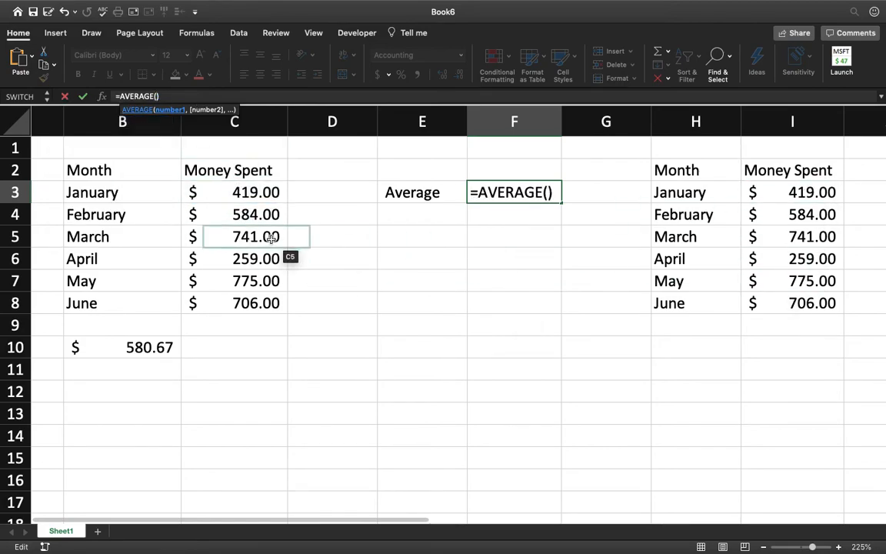
drag(259, 192, 246, 312)
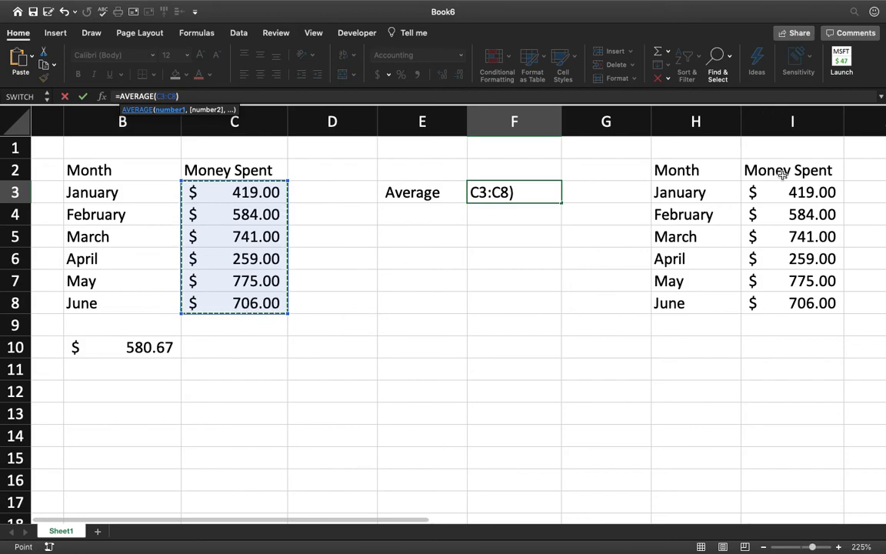
- Switch the range in F3's AVERAGE formula to the copied values I3:I8 and back to C3:C8
click(778, 199)
drag(777, 209, 774, 308)
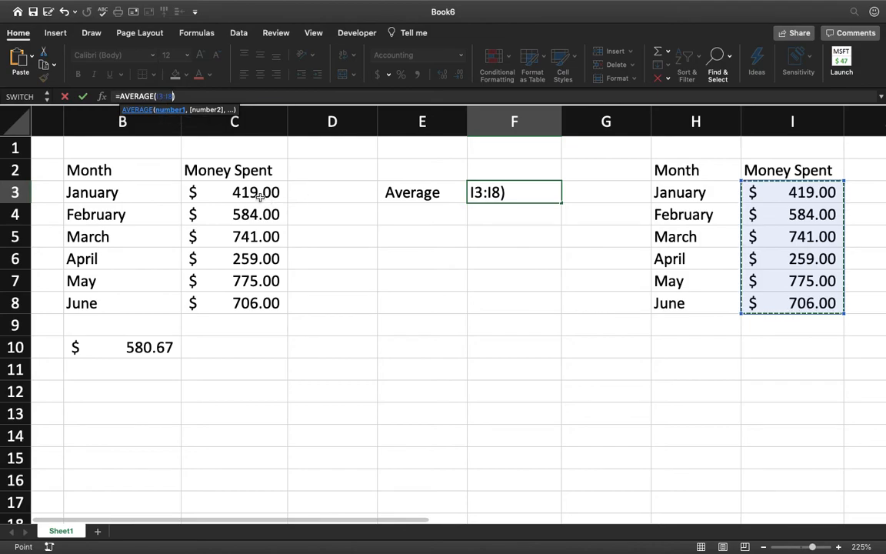
drag(259, 195, 254, 296)
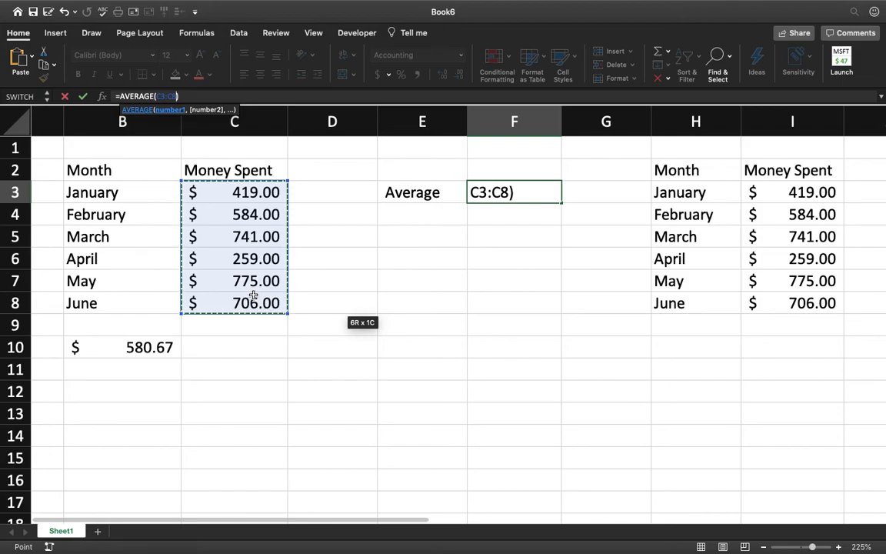
- Add I3:I8 as a second, comma-separated range in F3's AVERAGE formula and enter it as =AVERAGE(C3:C8,I3:I8)
text(,)
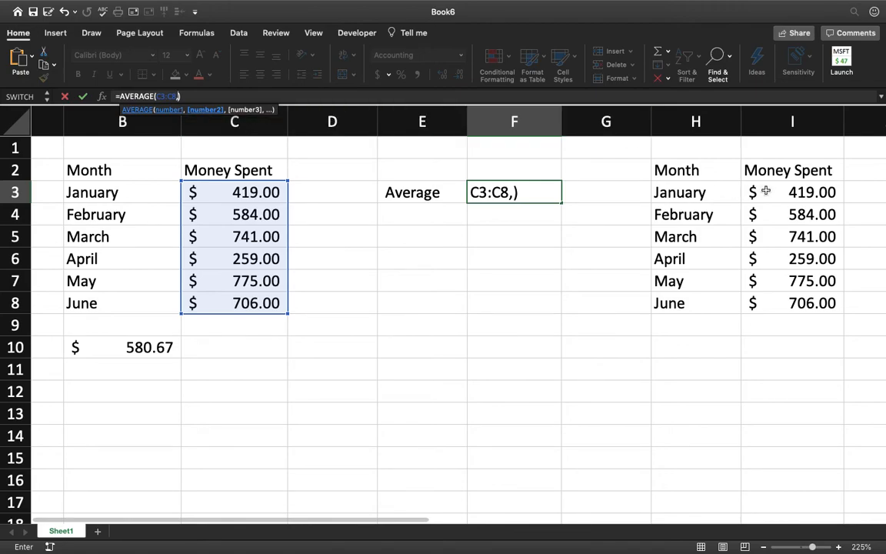
drag(765, 192, 769, 300)
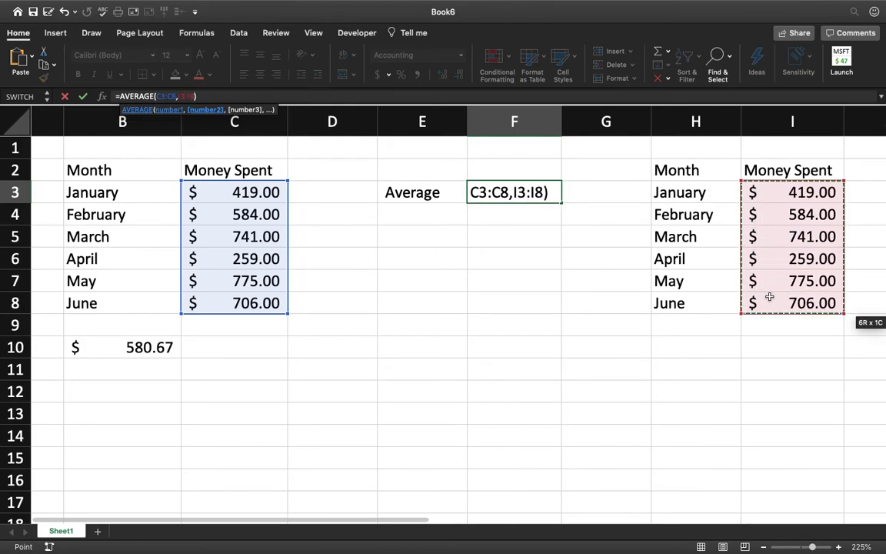
key(Return)
click(511, 193)
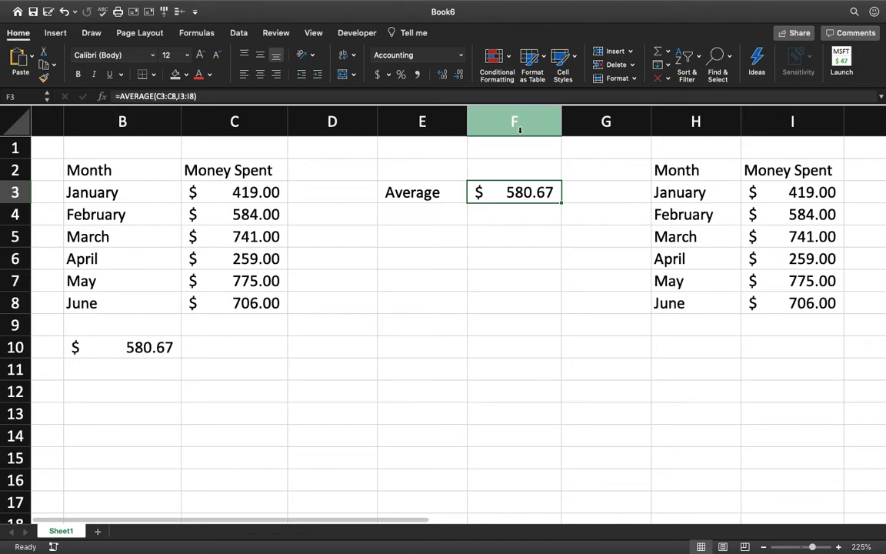
- Delete the contents of the copied month and spending table in H2:I8
scroll(504, 224, right, 1)
scroll(504, 224, down, 1)
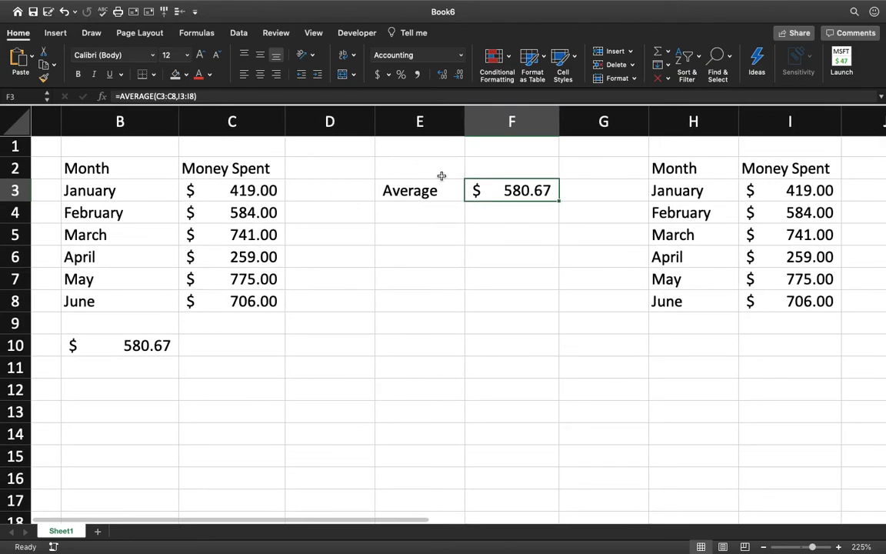
drag(655, 163, 775, 300)
key(Delete)
- Remove the second range I3:I8 and its comma from F3's formula, leaving =AVERAGE(C3:C8)
click(538, 192)
click(193, 97)
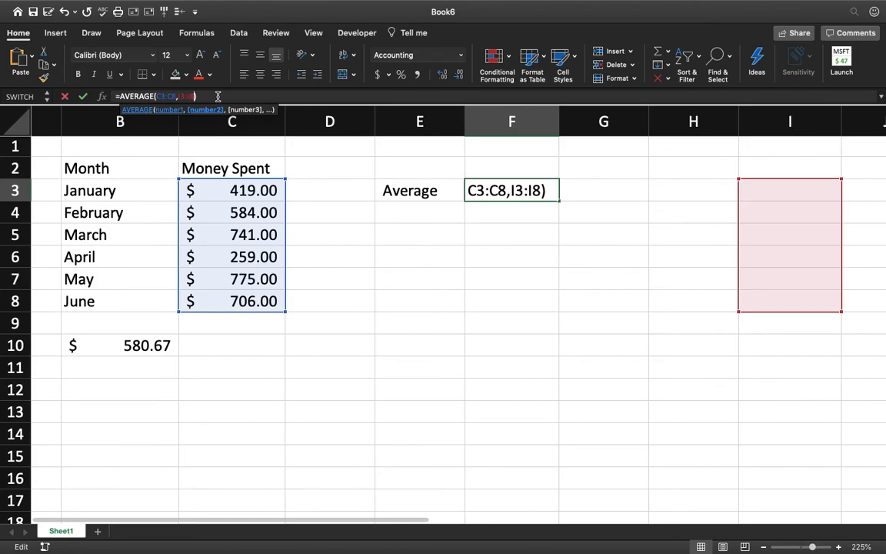
key(BackSpace)
key(BackSpace)
key(BackSpace)
key(BackSpace)
key(BackSpace)
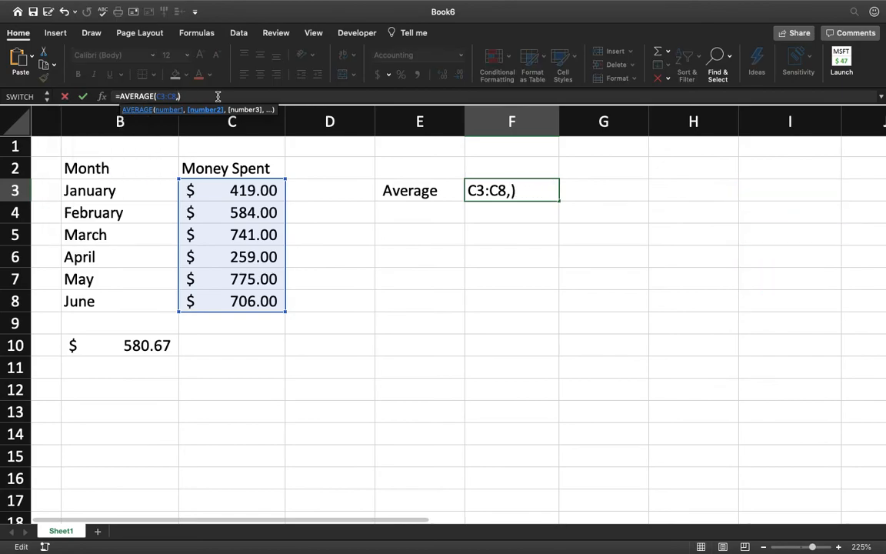
key(BackSpace)
key(Return)
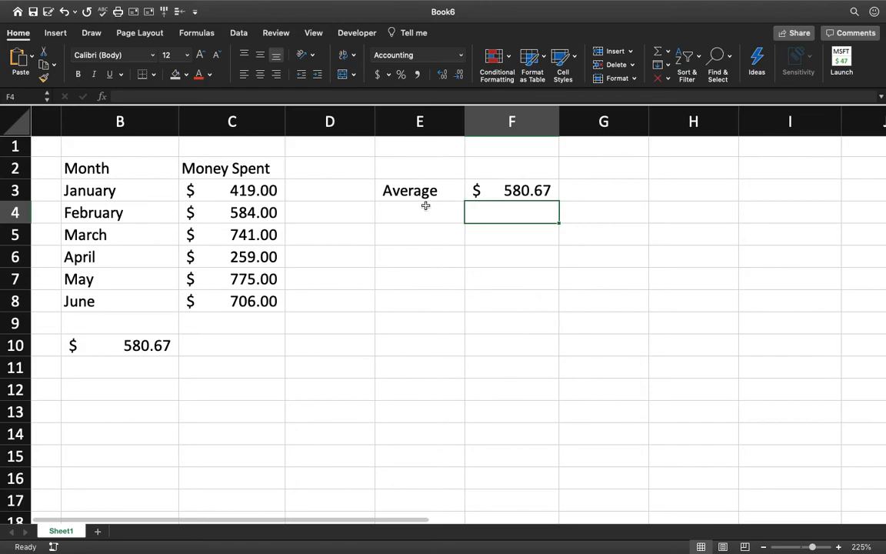
- Set June's money spent in C8 to 790 and check the AVERAGE formula cell F3
click(271, 195)
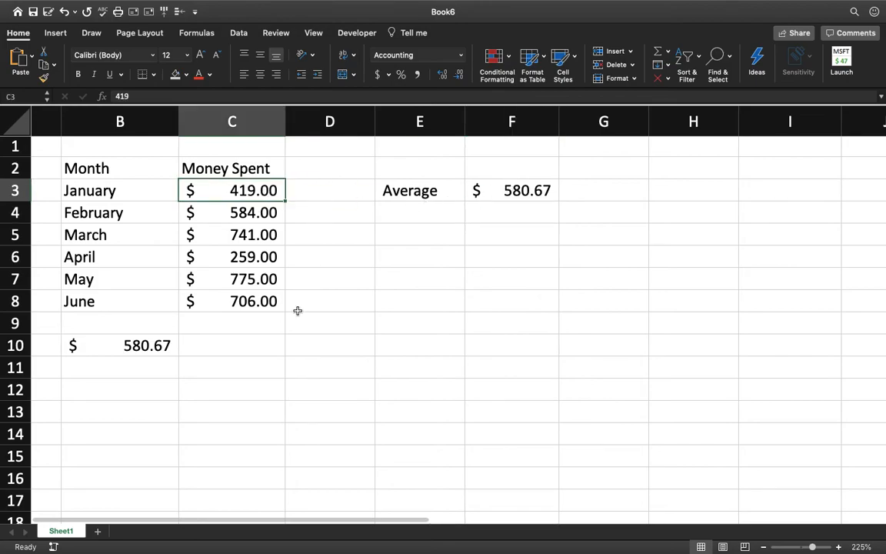
click(229, 304)
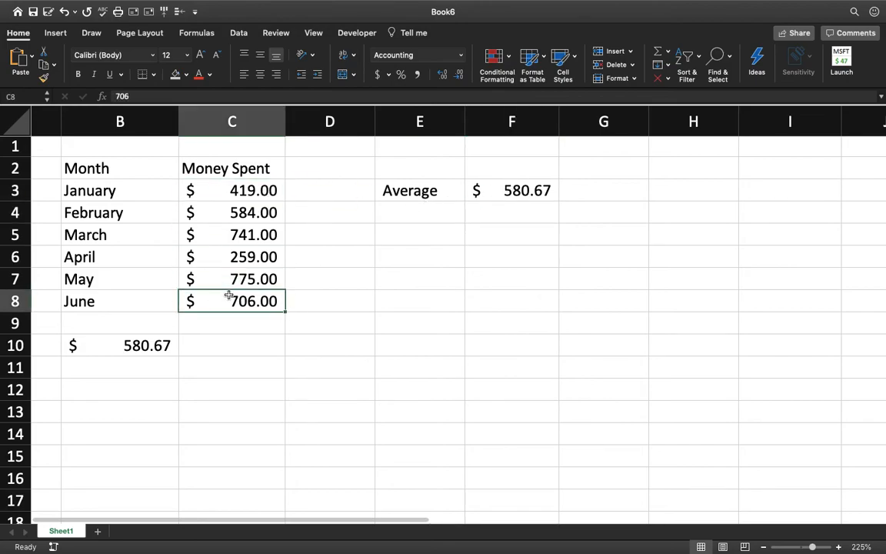
text(790)
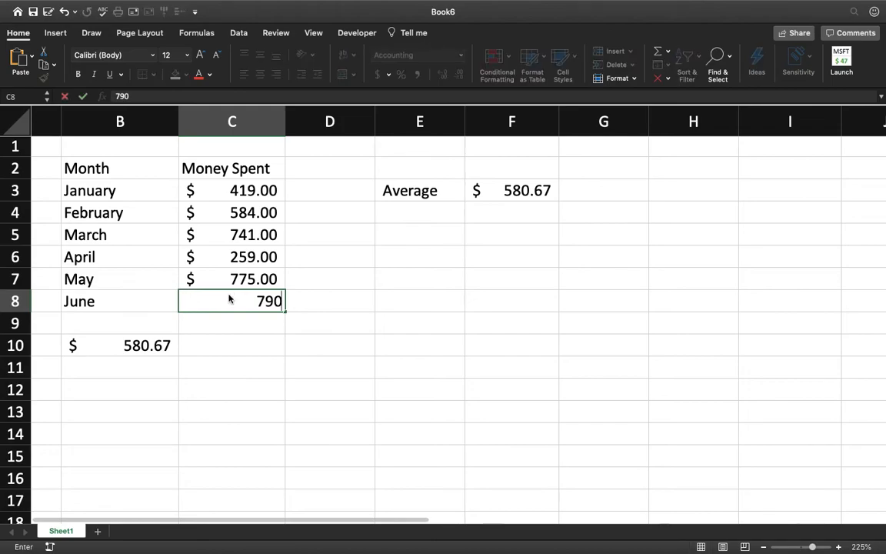
key(Return)
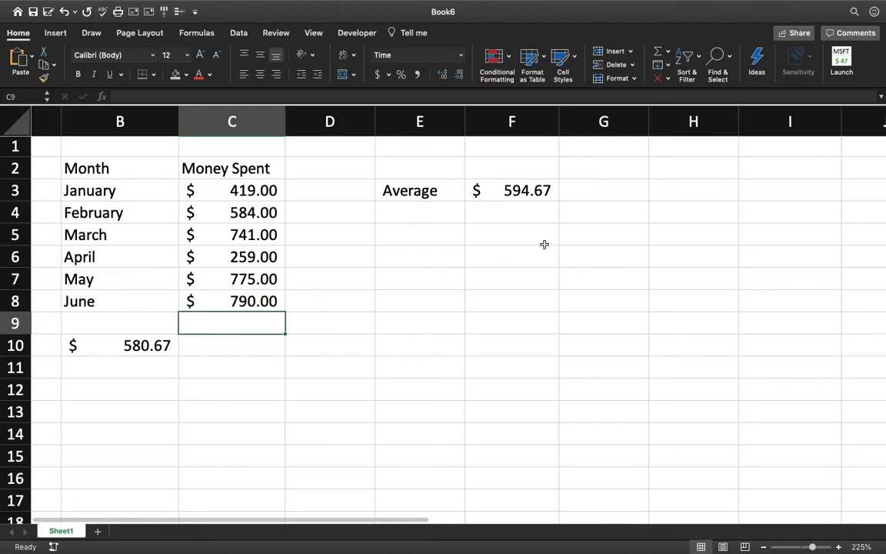
click(523, 190)
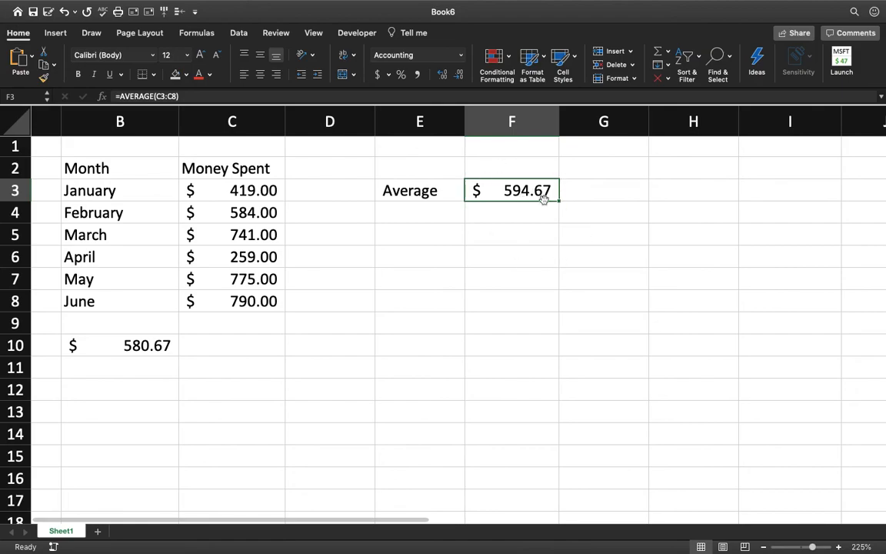
- Update June's amount to 790 in B10's manual average formula and compare it with the AVERAGE cell F3
click(158, 351)
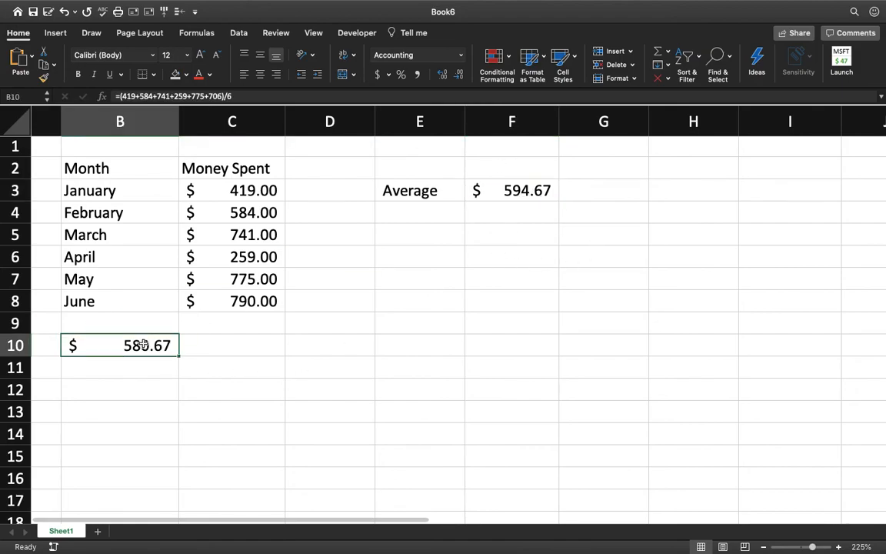
click(221, 96)
key(BackSpace)
key(BackSpace)
text(90)
key(Return)
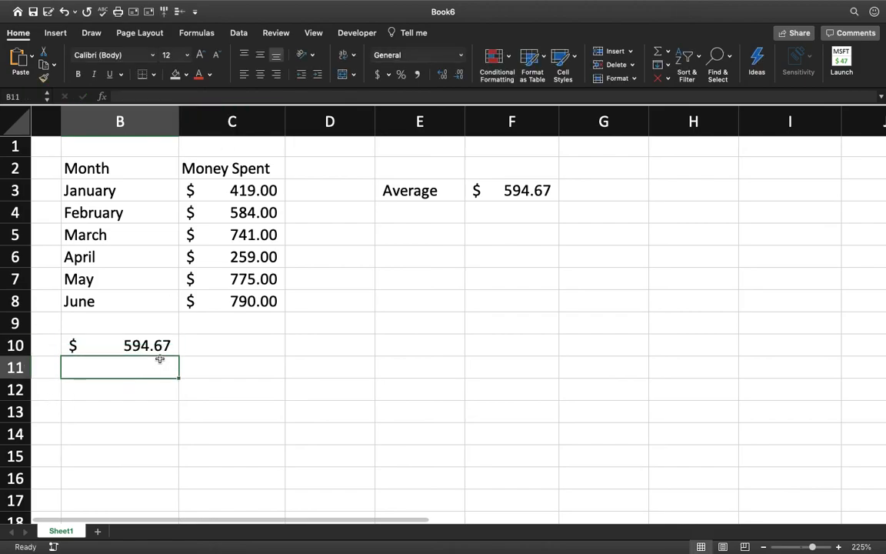
click(508, 191)
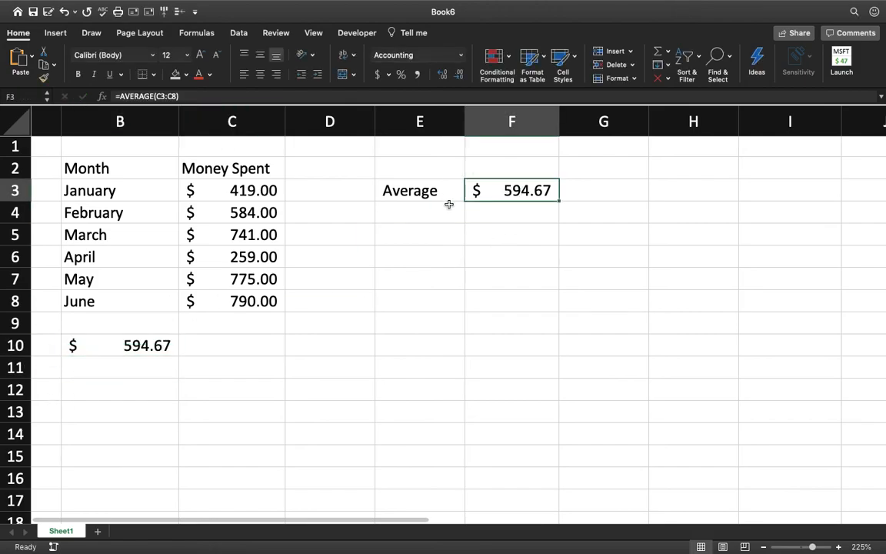